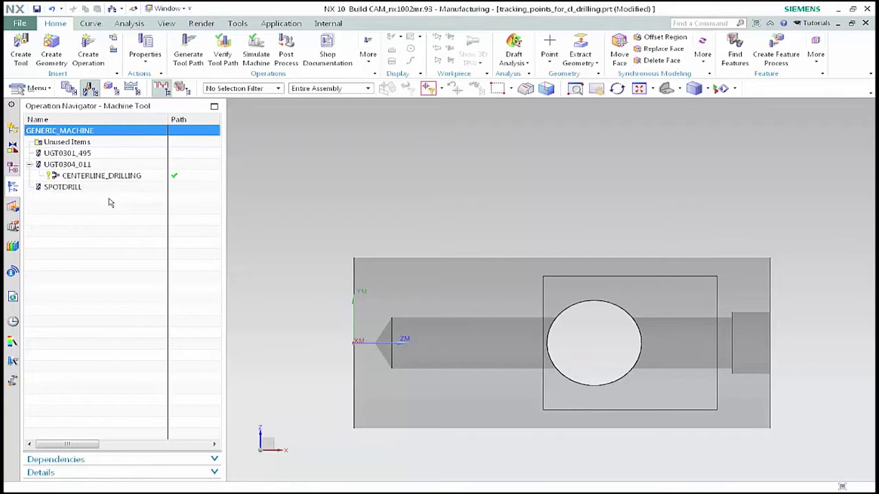
# Open the Subland Twist Drill dialog for tool UGT0304_011 from the Machine Tool view
pyautogui.doubleClick(83, 166)
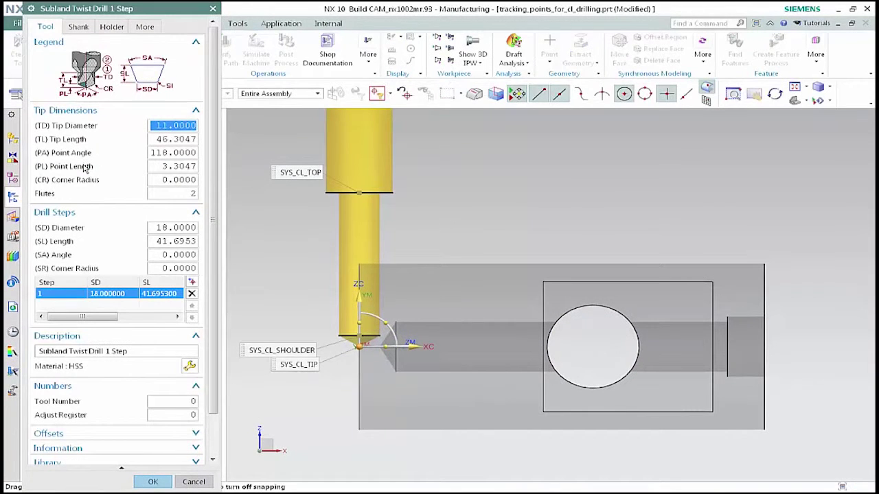
# Show the drill's Tracking Points list, enlarged so all three points are visible
pyautogui.click(146, 26)
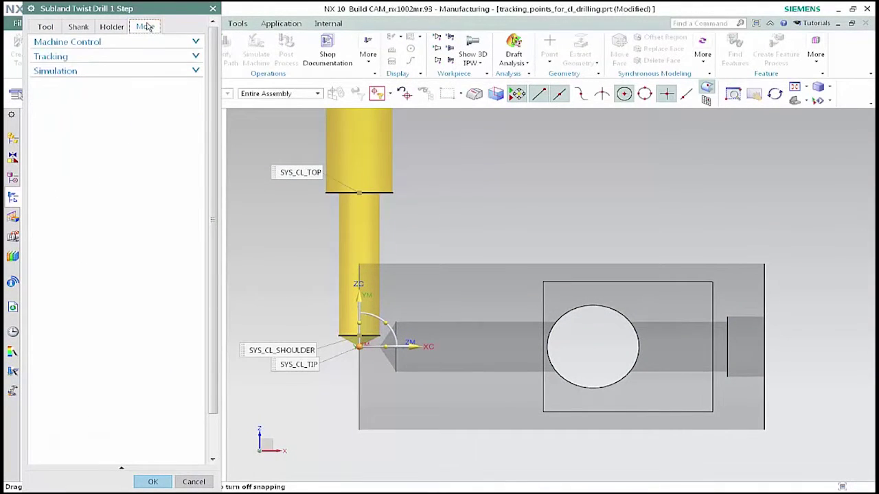
pyautogui.click(154, 57)
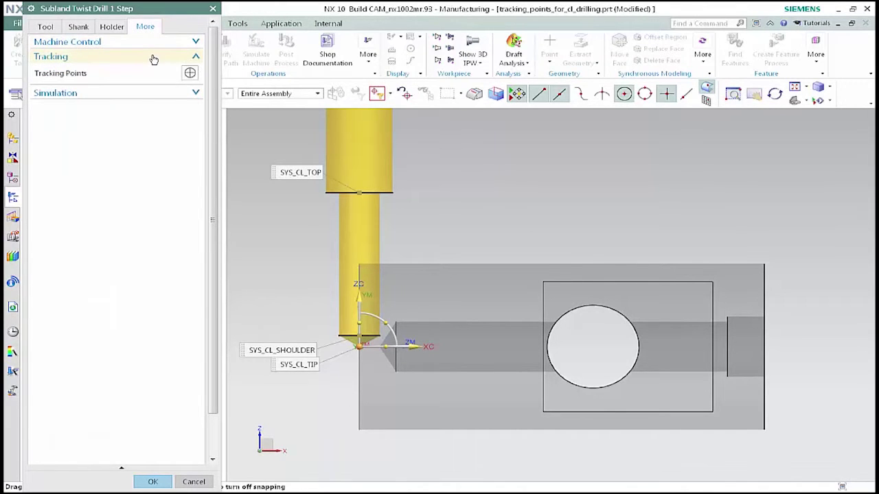
pyautogui.click(190, 73)
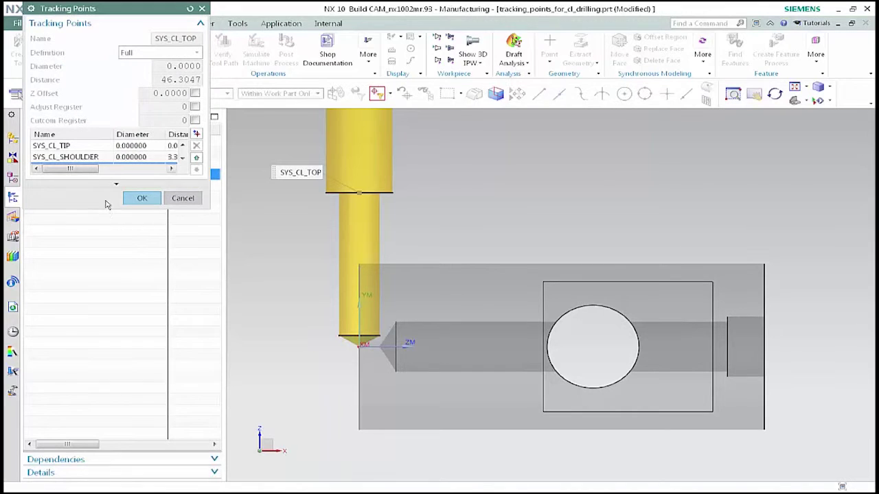
pyautogui.moveTo(104, 209); pyautogui.dragTo(104, 225)
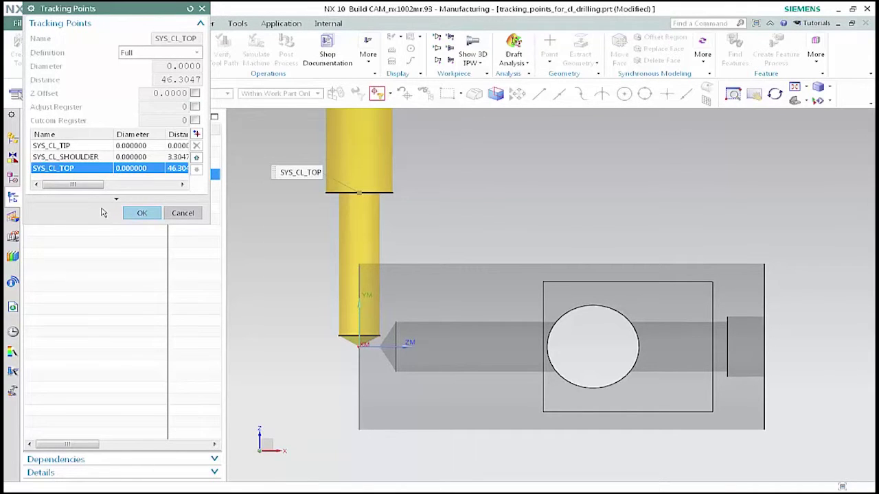
# Preview SYS_CL_TIP (0), SYS_CL_SHOULDER (3.3047) and SYS_CL_TOP (46.3047), then close the dialogs
pyautogui.click(93, 146)
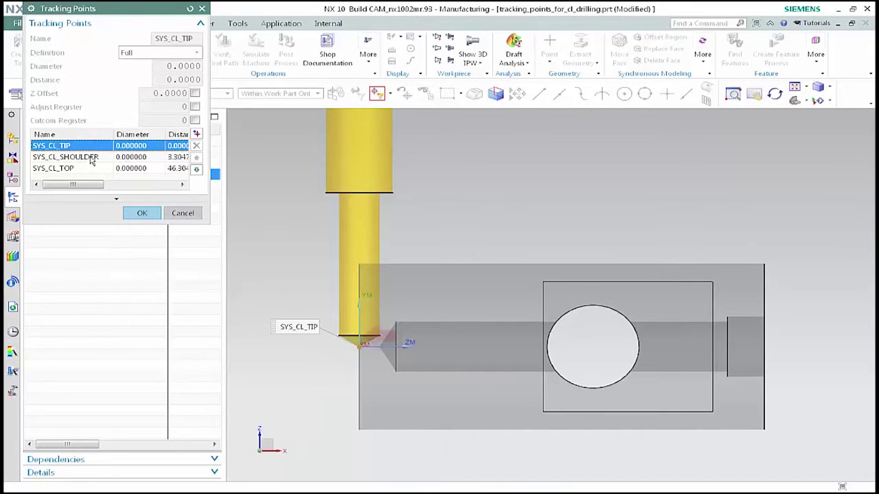
pyautogui.click(92, 157)
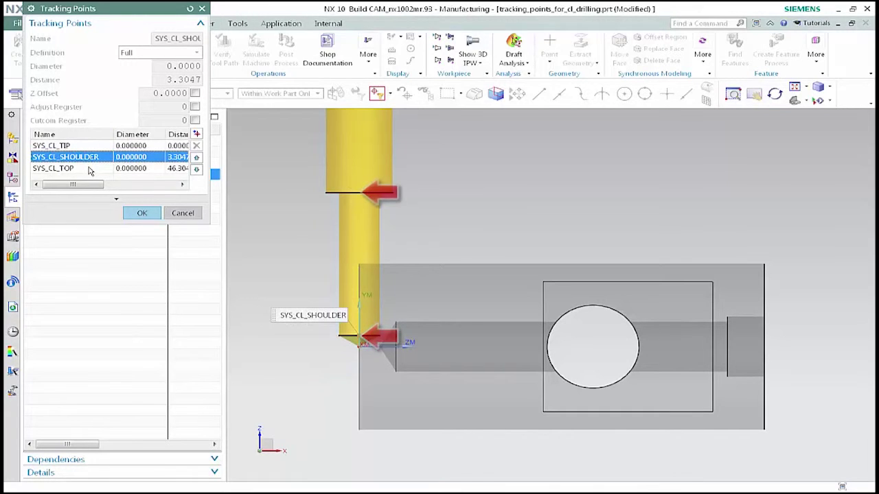
pyautogui.click(88, 170)
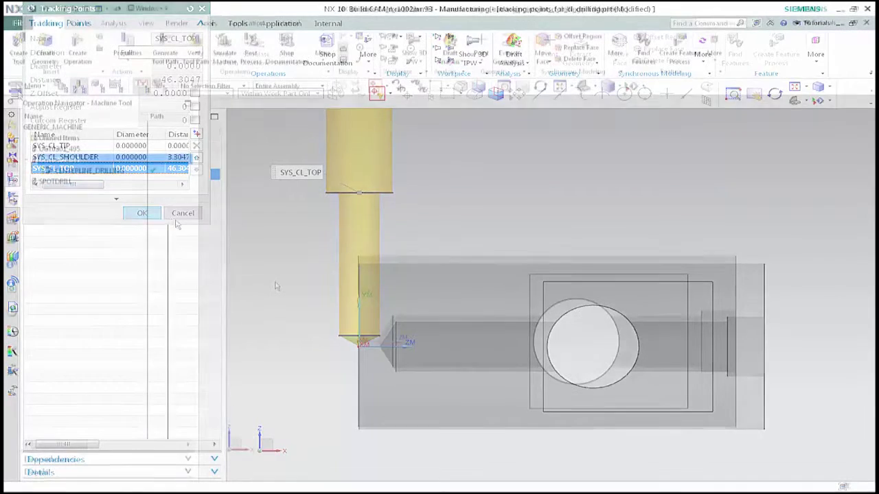
pyautogui.middleClick(275, 288)
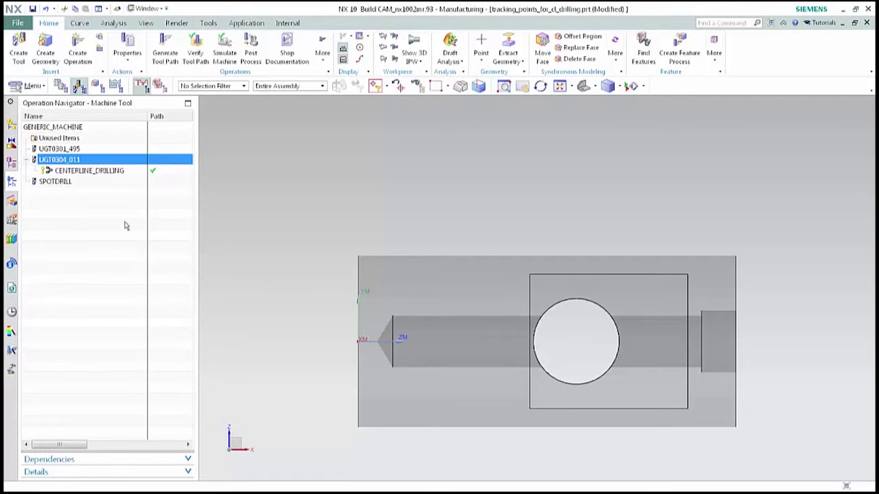
# Open the Centerline Drilling dialog for the CENTERLINE_DRILLING operation
pyautogui.click(48, 169)
pyautogui.doubleClick(49, 169)
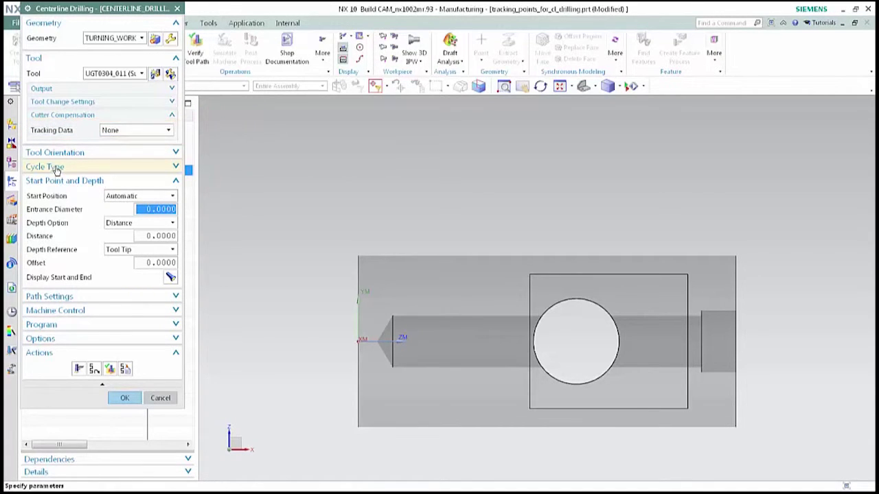
# Set Tracking Data to SYS_CL_TIP and Depth Option to Cross Hole
pyautogui.click(116, 133)
pyautogui.click(115, 152)
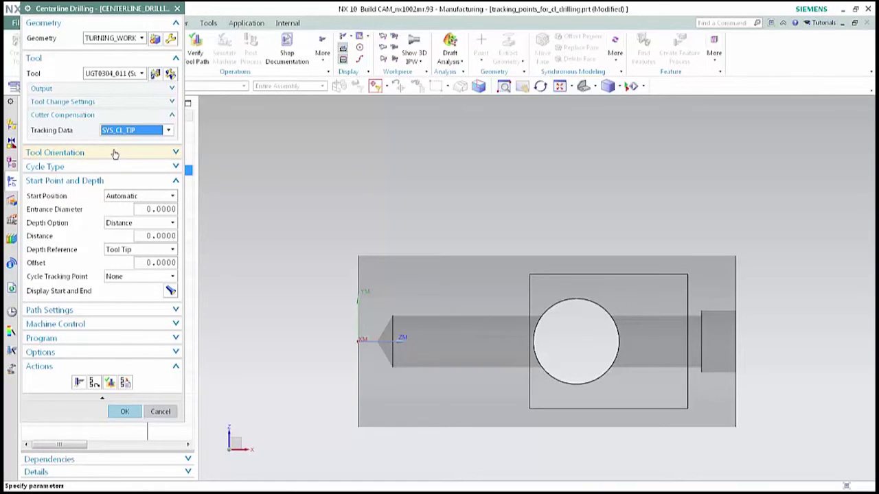
pyautogui.click(137, 223)
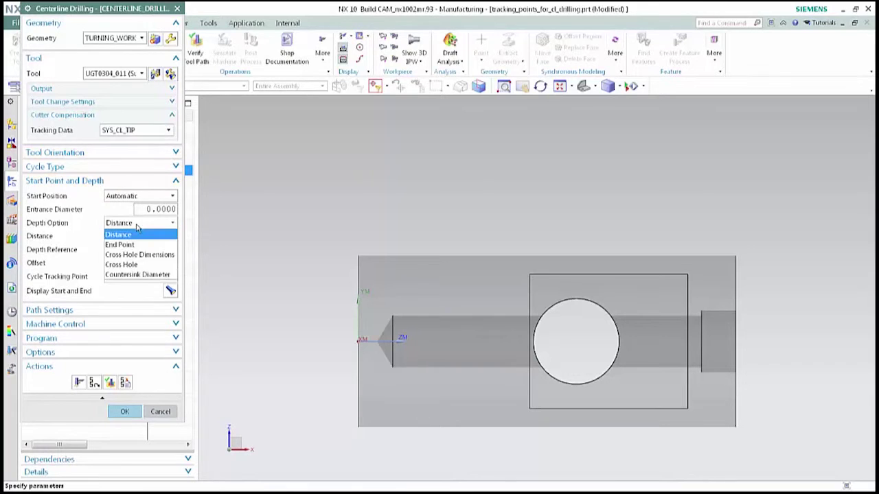
pyautogui.click(134, 265)
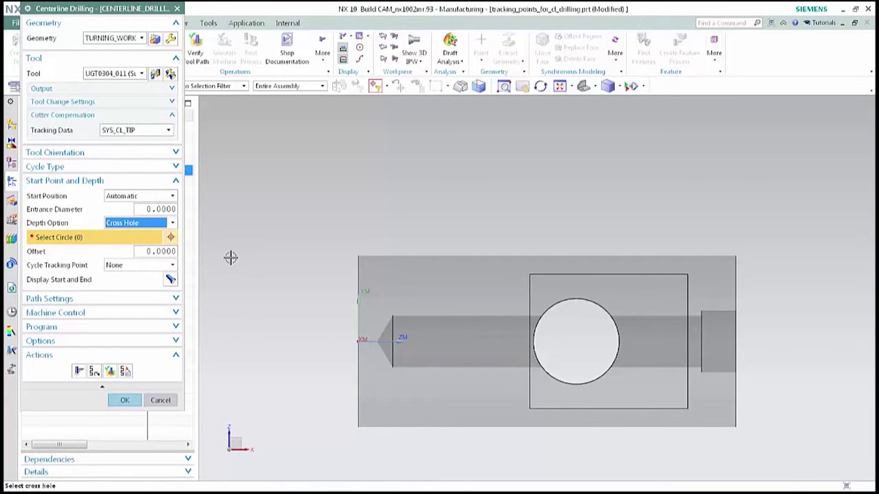
# Select the cross-hole circle as the depth target with an Offset of 2
pyautogui.press('End')
pyautogui.click(519, 333)
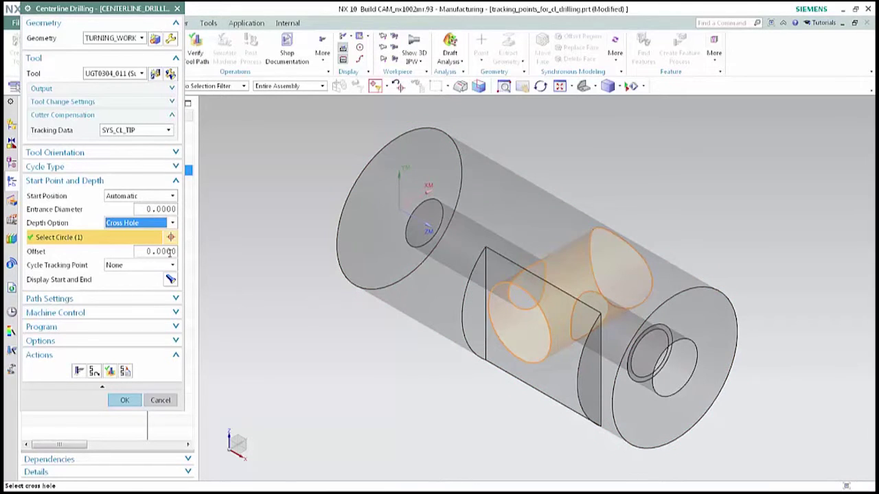
pyautogui.click(171, 251)
pyautogui.doubleClick(170, 252)
pyautogui.write('2')
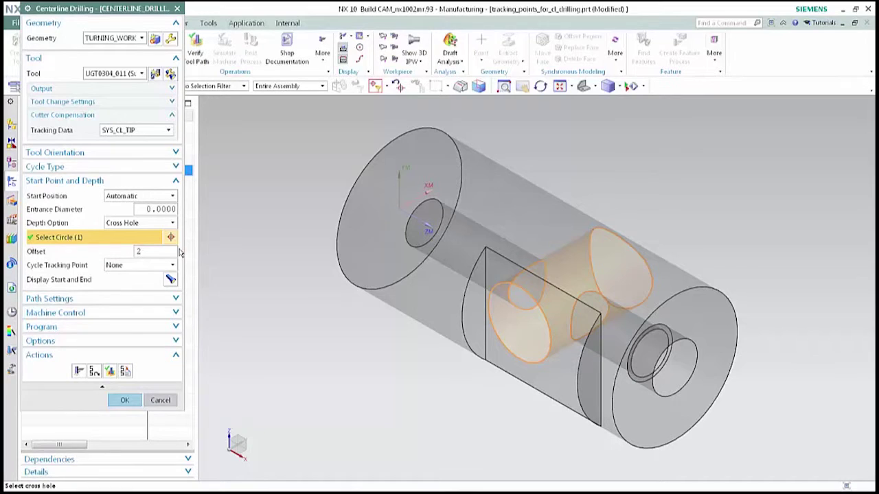
# Set Cycle Tracking Point to SYS_CL_SHOULDER and generate the tool path
pyautogui.click(172, 265)
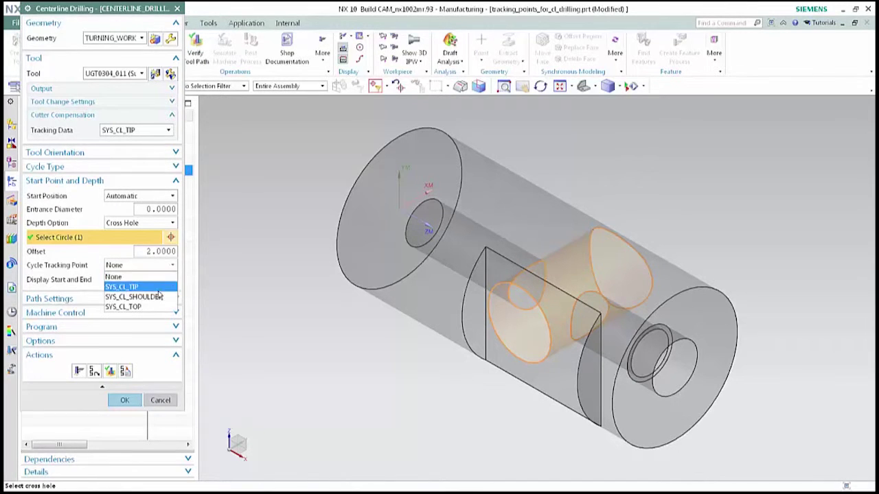
pyautogui.click(162, 298)
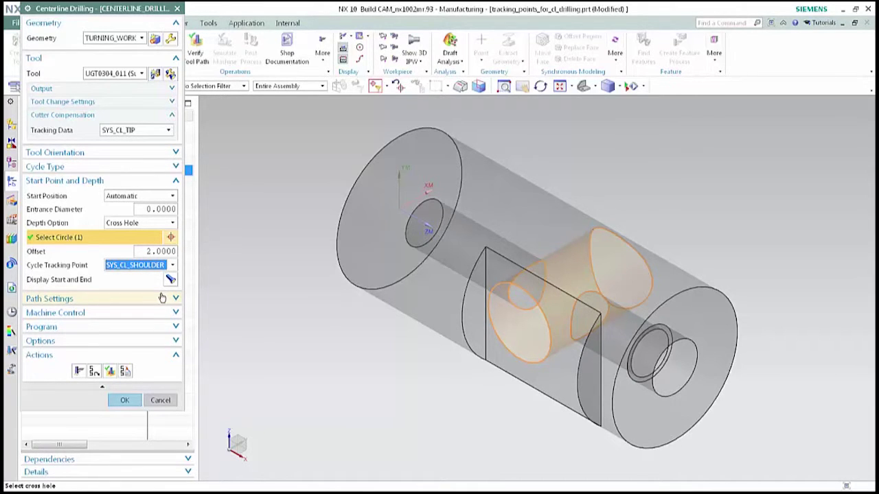
pyautogui.press('F8')
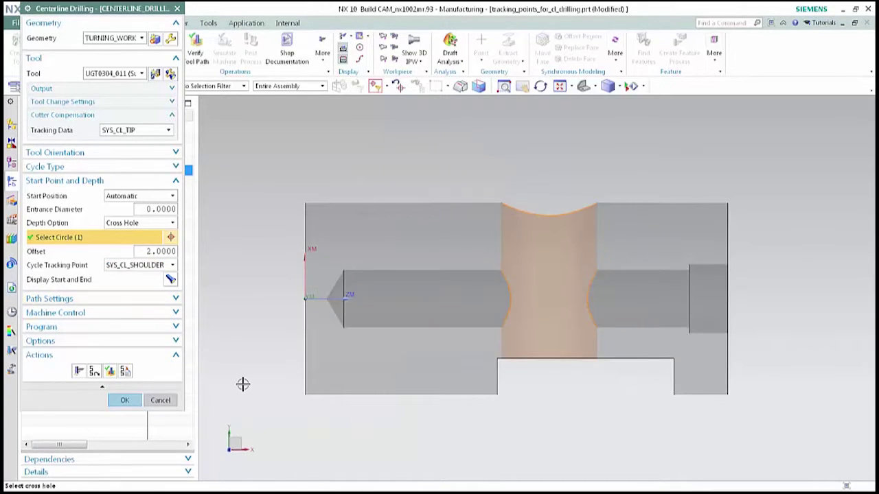
pyautogui.click(79, 371)
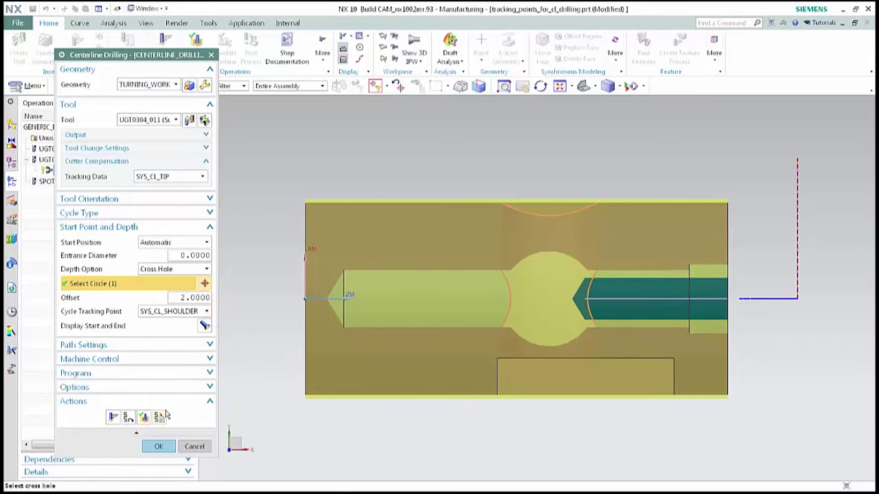
# Replay the path motion by motion into the hole and back out to GOHOME at Z 113.00
pyautogui.click(144, 418)
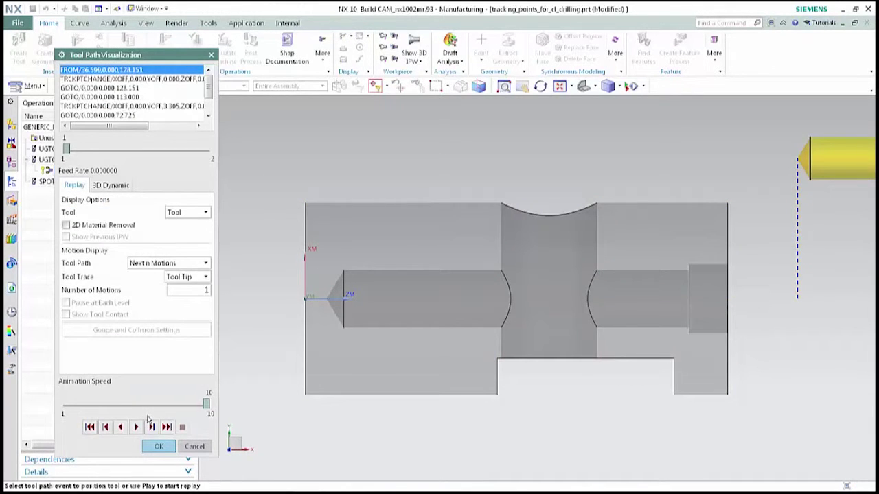
pyautogui.click(152, 427)
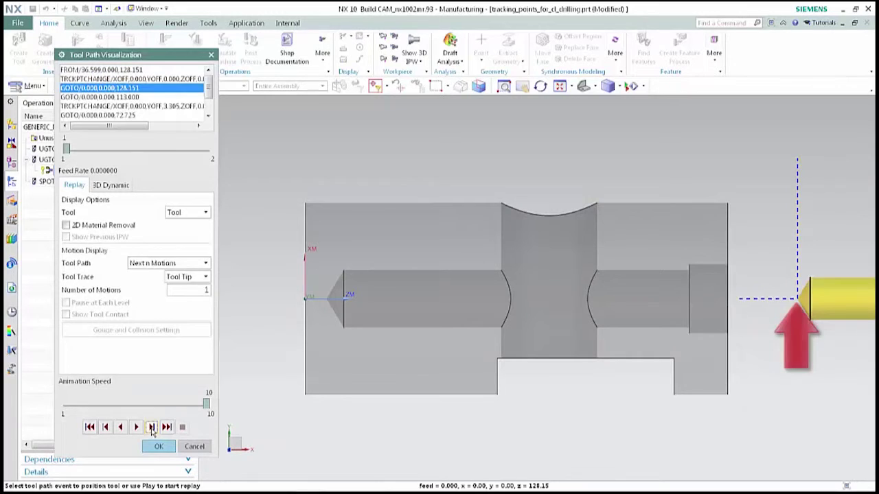
pyautogui.click(152, 427)
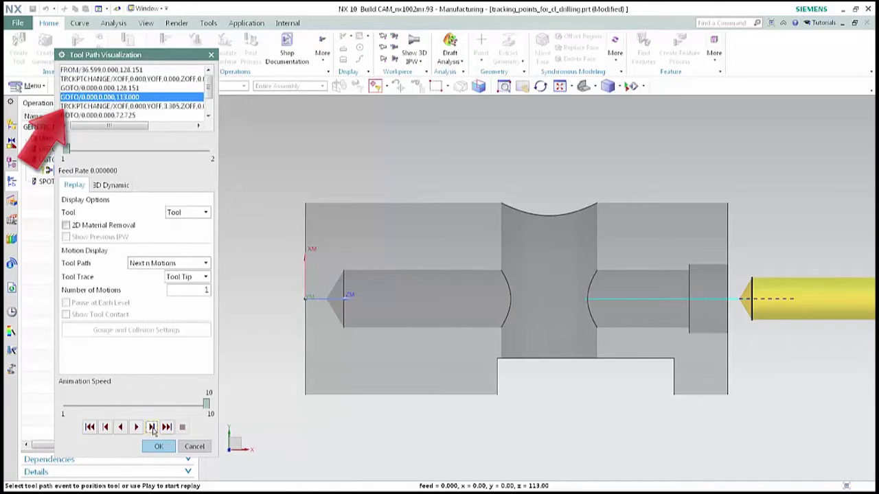
pyautogui.click(151, 427)
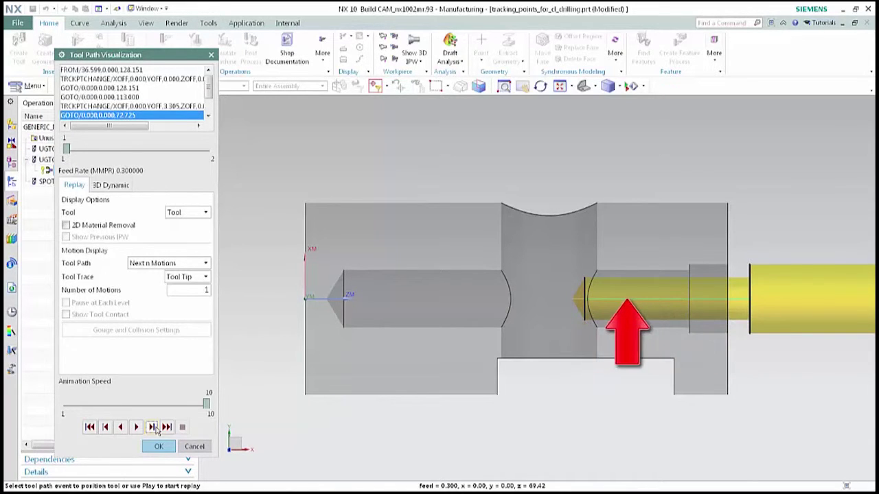
pyautogui.click(208, 116)
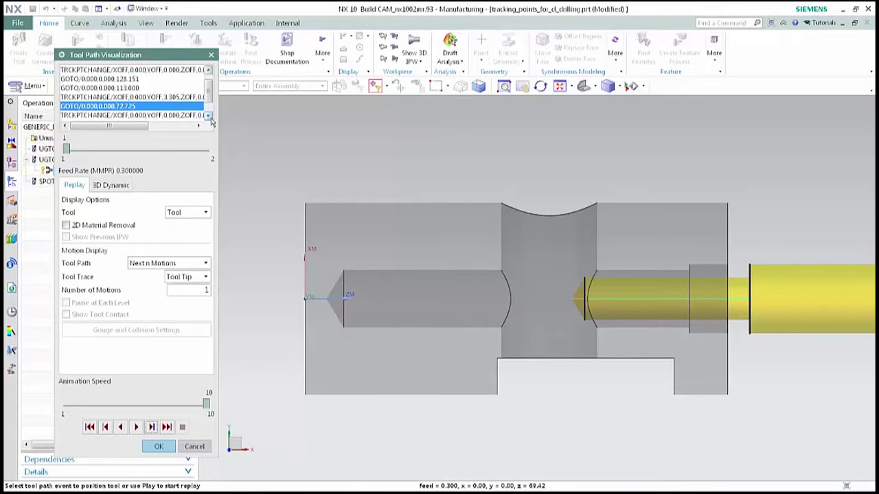
pyautogui.click(151, 427)
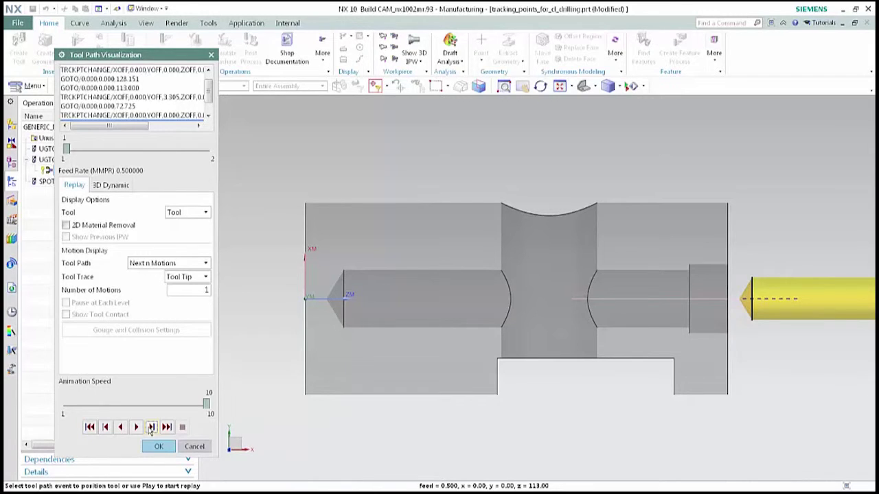
pyautogui.click(151, 428)
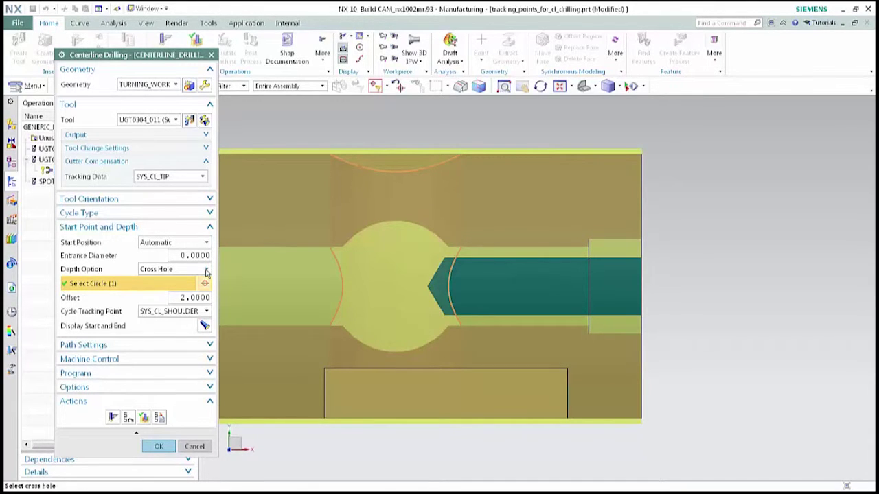
# Set Depth Option to End Point, using the circular edge centre as the point
pyautogui.click(206, 271)
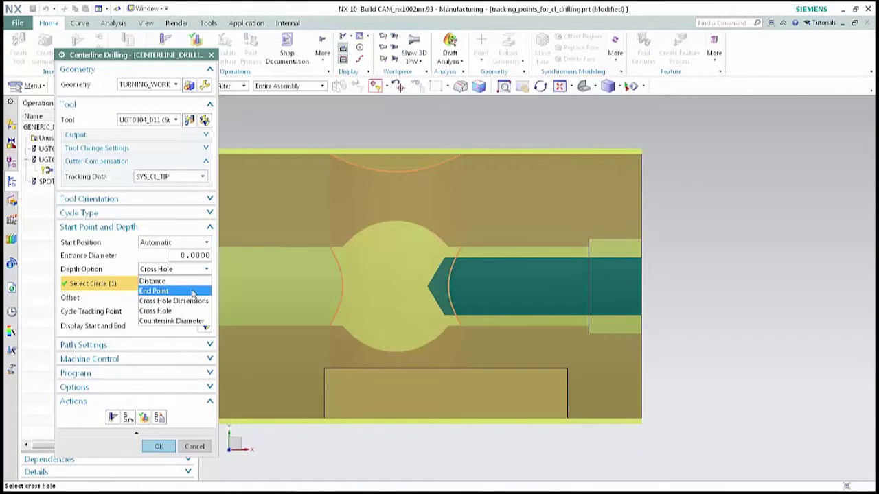
pyautogui.click(193, 292)
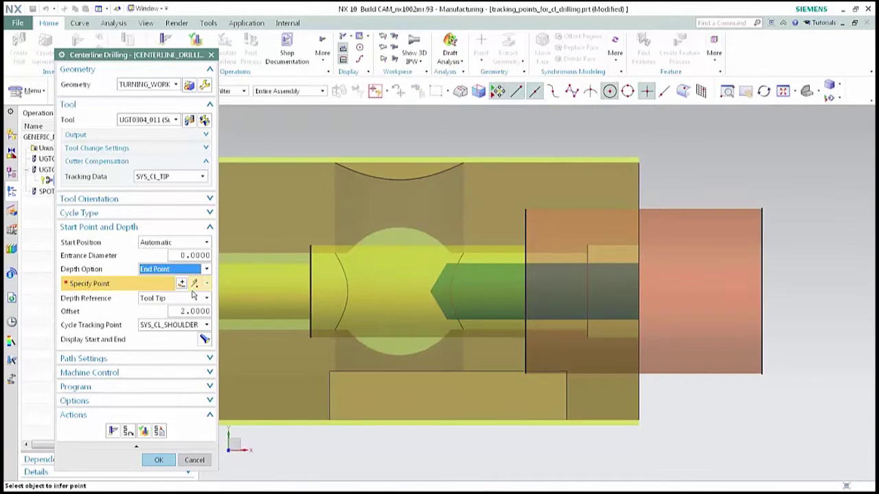
pyautogui.click(584, 289)
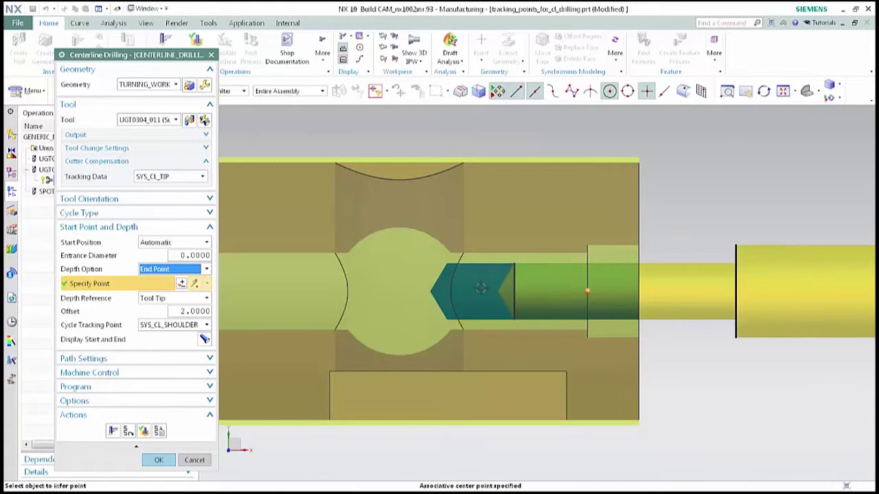
# Reference the depth to Cycle Tracking Point SYS_CL_TOP with Offset 0
pyautogui.click(204, 300)
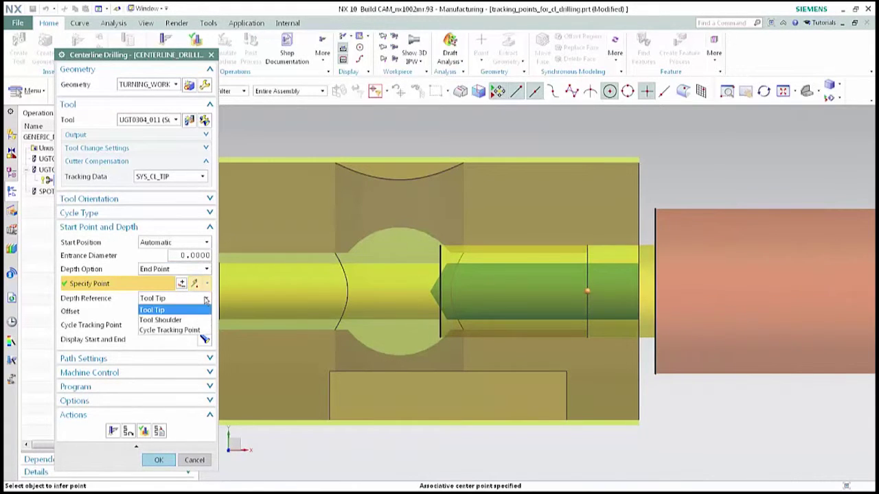
pyautogui.click(198, 330)
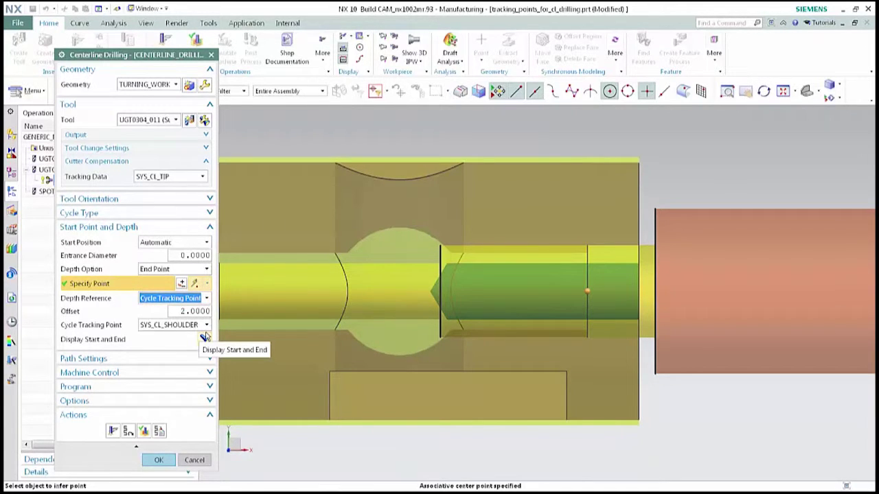
pyautogui.doubleClick(192, 311)
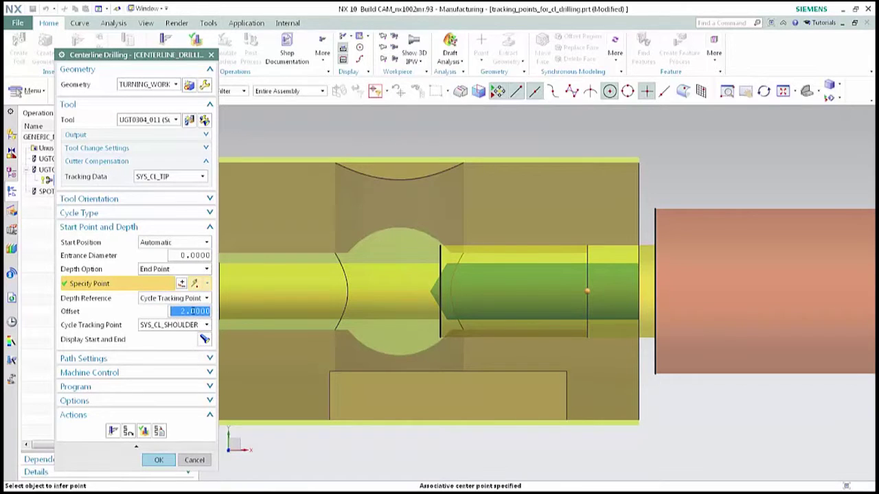
pyautogui.write('0')
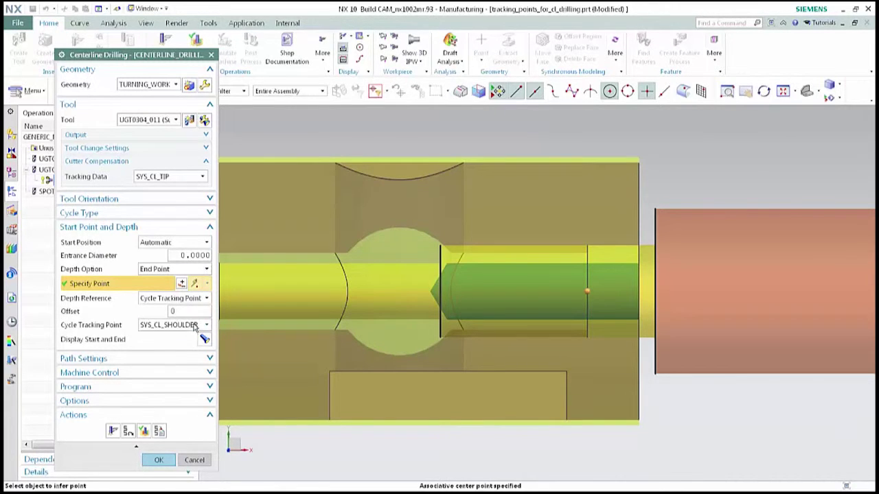
pyautogui.click(191, 325)
pyautogui.click(186, 366)
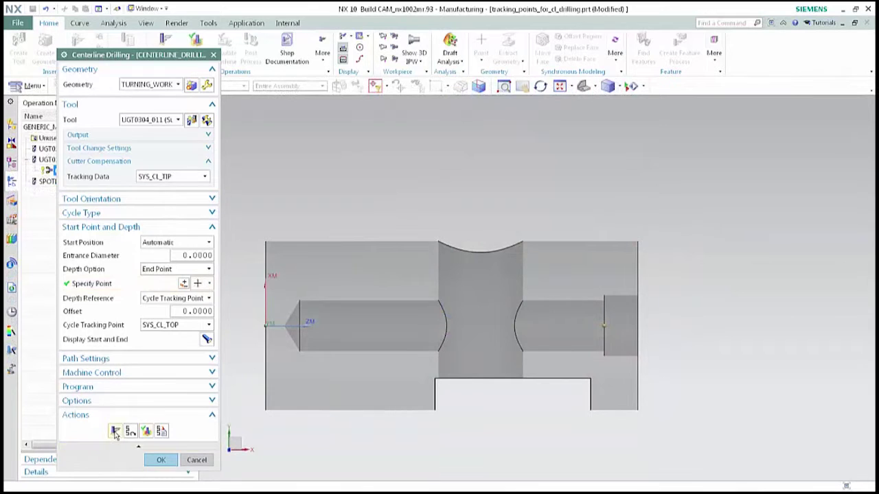
# Regenerate and replay the path, stepping from Z 53.70 back out to GOHOME at Z 113.00
pyautogui.click(114, 431)
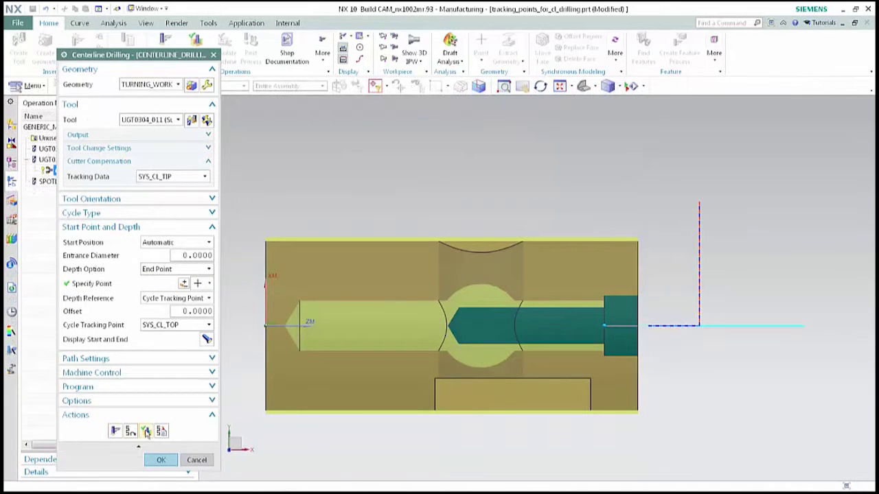
pyautogui.click(146, 431)
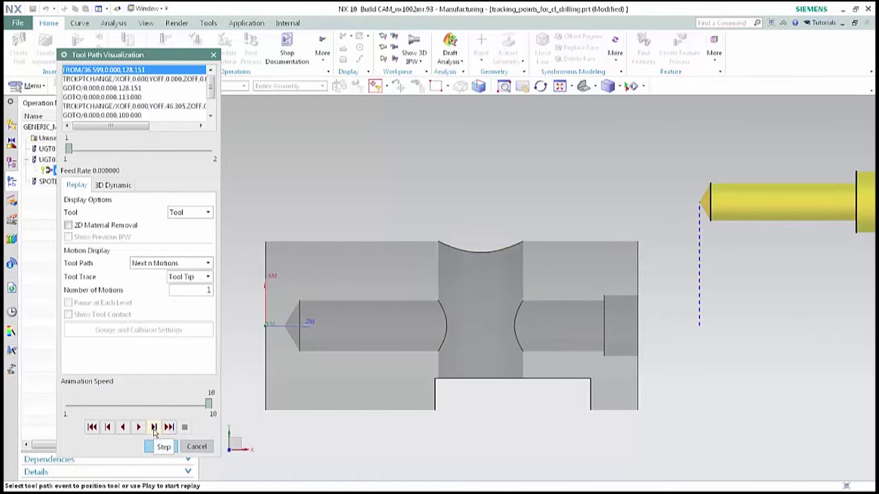
pyautogui.click(154, 427)
pyautogui.click(154, 427)
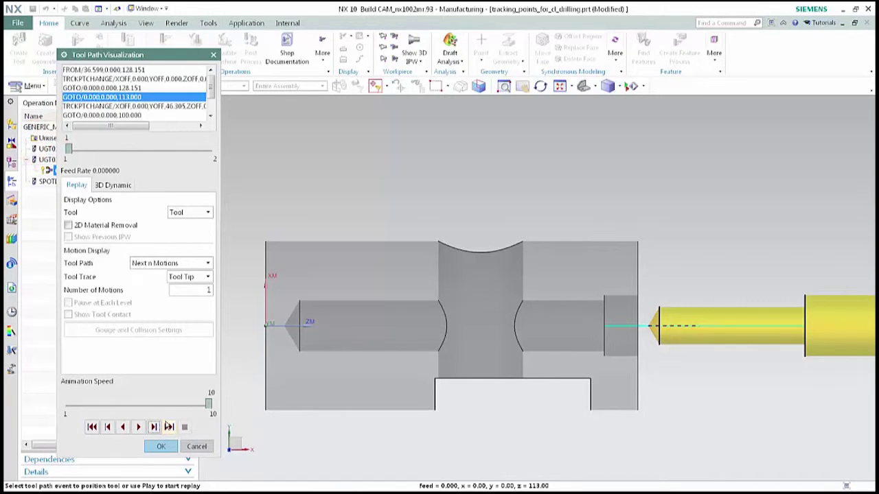
pyautogui.click(152, 427)
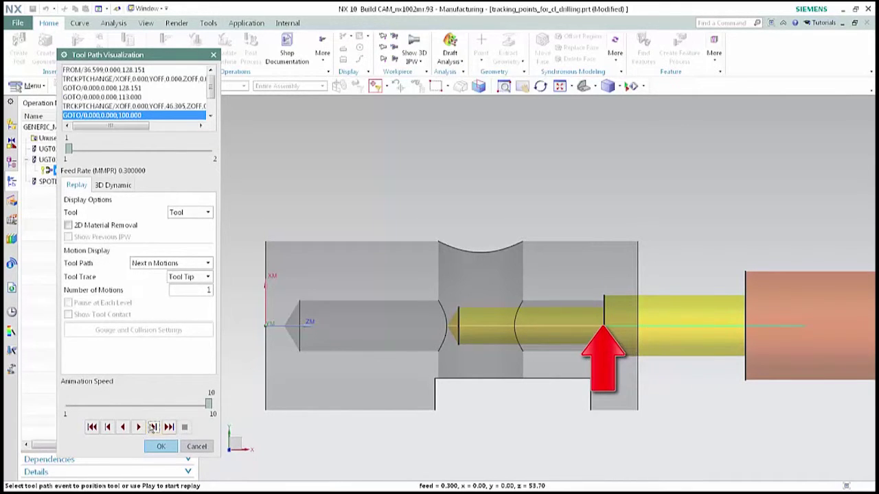
pyautogui.click(211, 117)
pyautogui.click(211, 117)
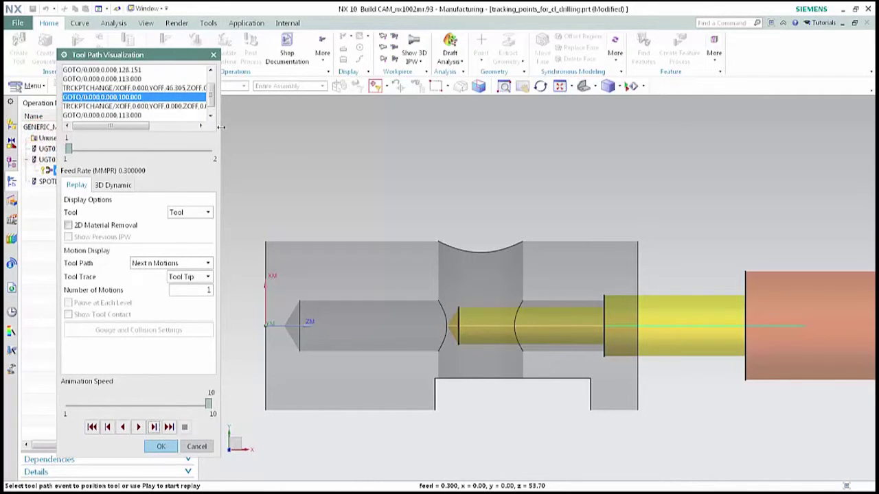
pyautogui.click(155, 427)
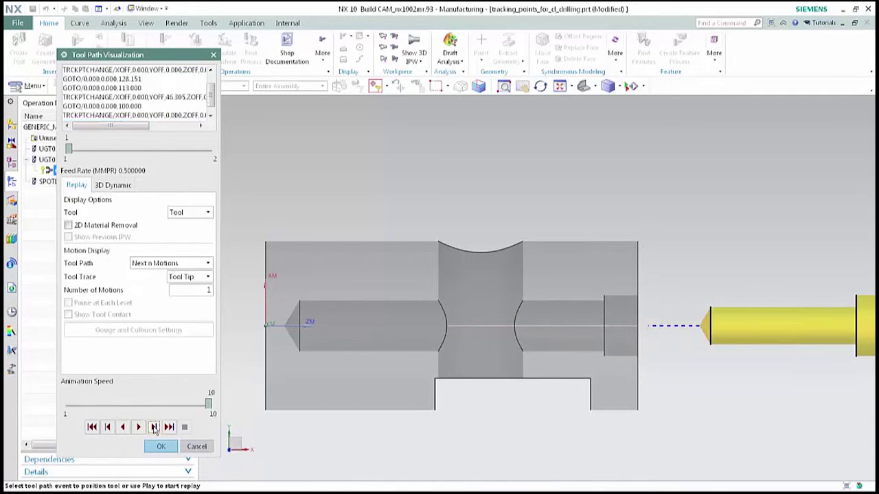
pyautogui.click(154, 427)
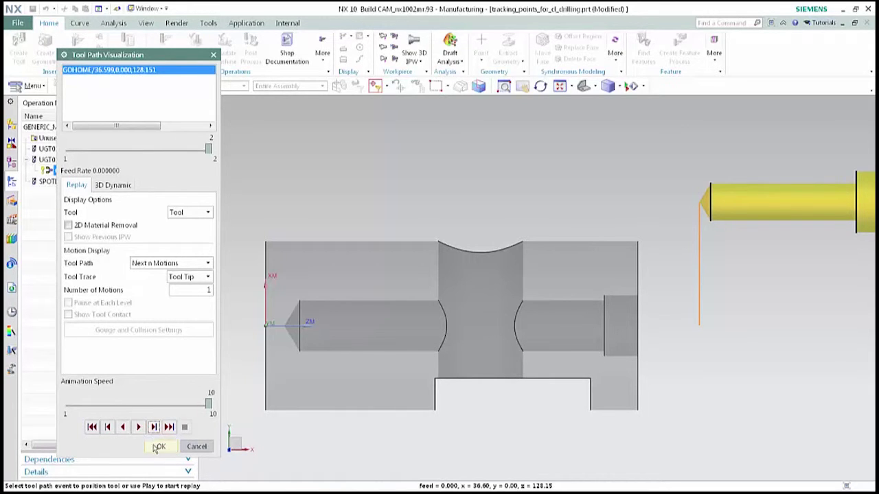
# Accept the replay and Centerline Drilling dialogs, and dismiss the Subland Twist Drill dialog
pyautogui.click(158, 447)
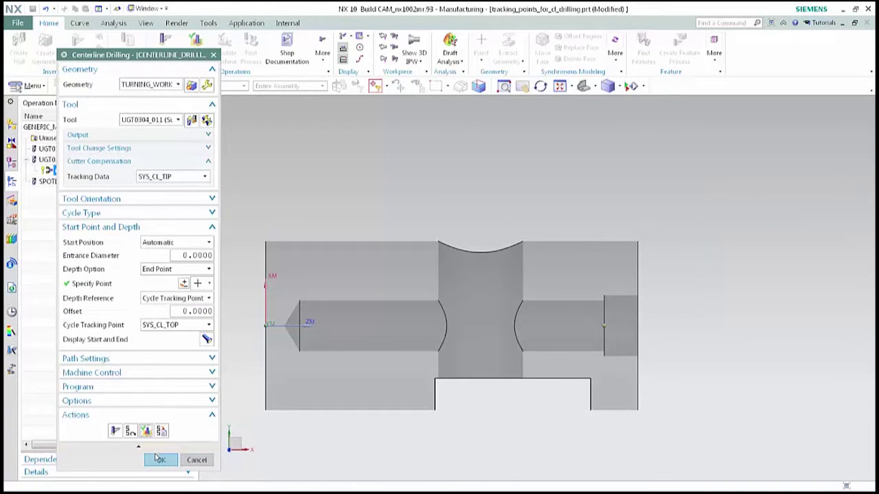
pyautogui.click(160, 459)
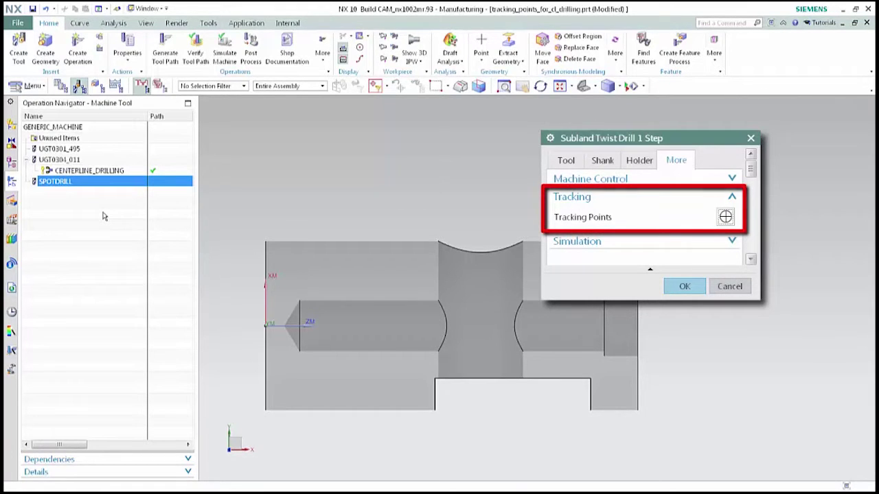
pyautogui.press('Escape')
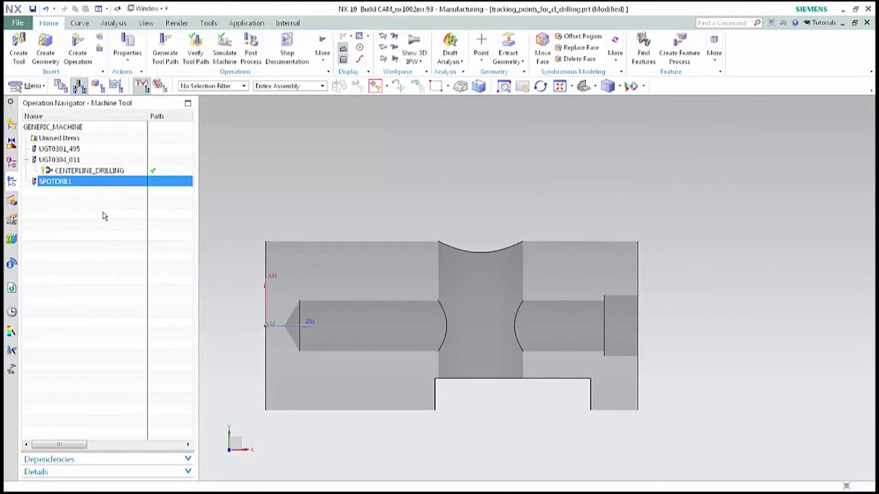